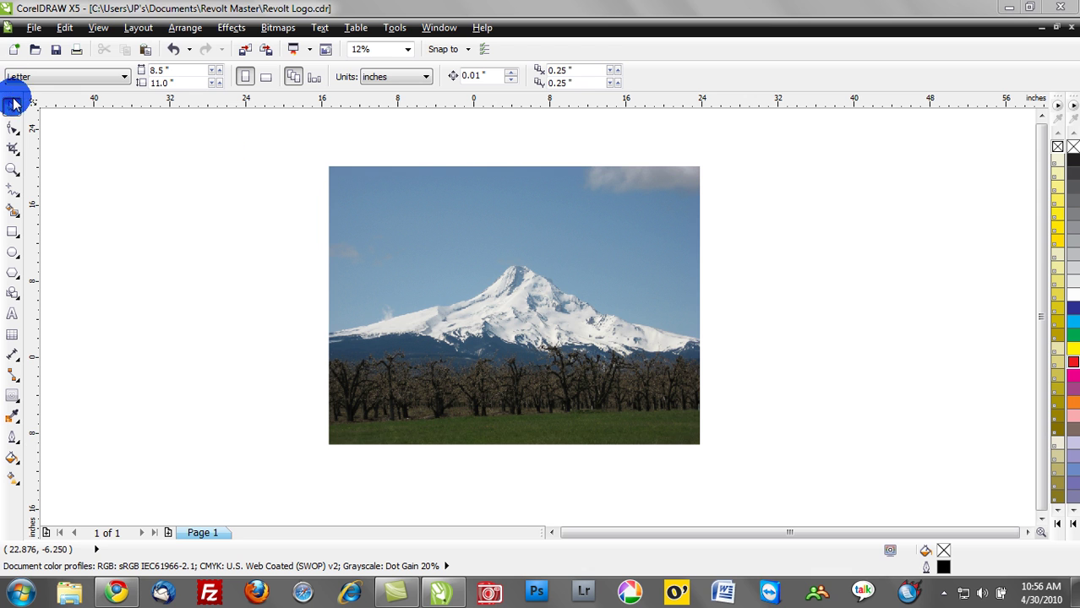
Step: Move the Mount Hood photo right of the page and scale it to 67.6% (about 26.4 x 19.8 in)
click(356, 280)
drag(428, 300, 608, 295)
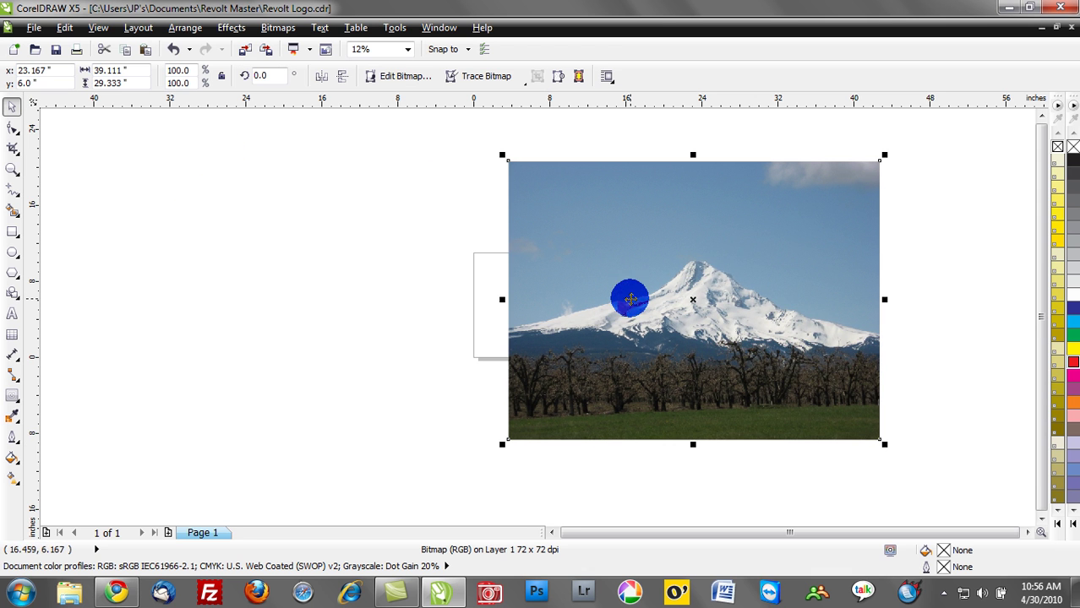
drag(884, 156, 762, 249)
drag(716, 313, 778, 310)
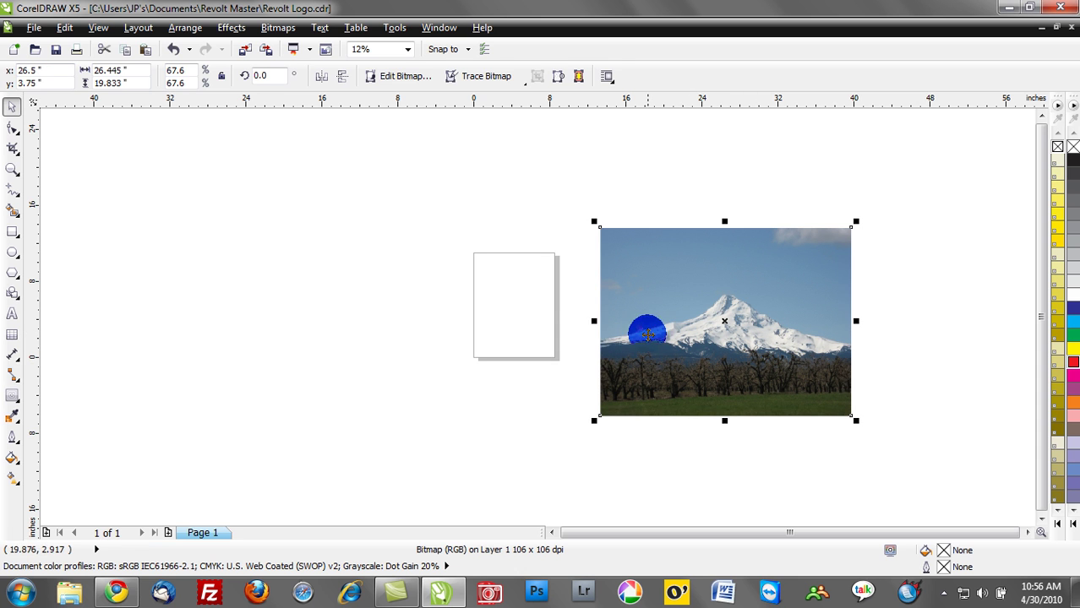
click(557, 336)
drag(517, 316, 486, 281)
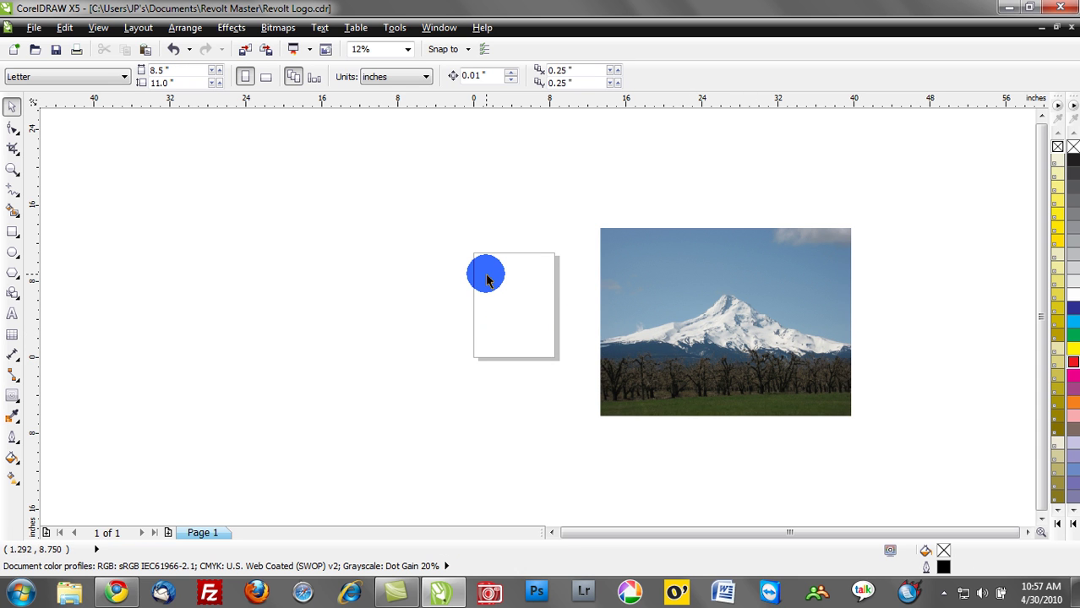
Step: Add artistic text reading 'MT. HOOD' on the page
click(15, 314)
scroll(513, 309, up, 2)
click(469, 306)
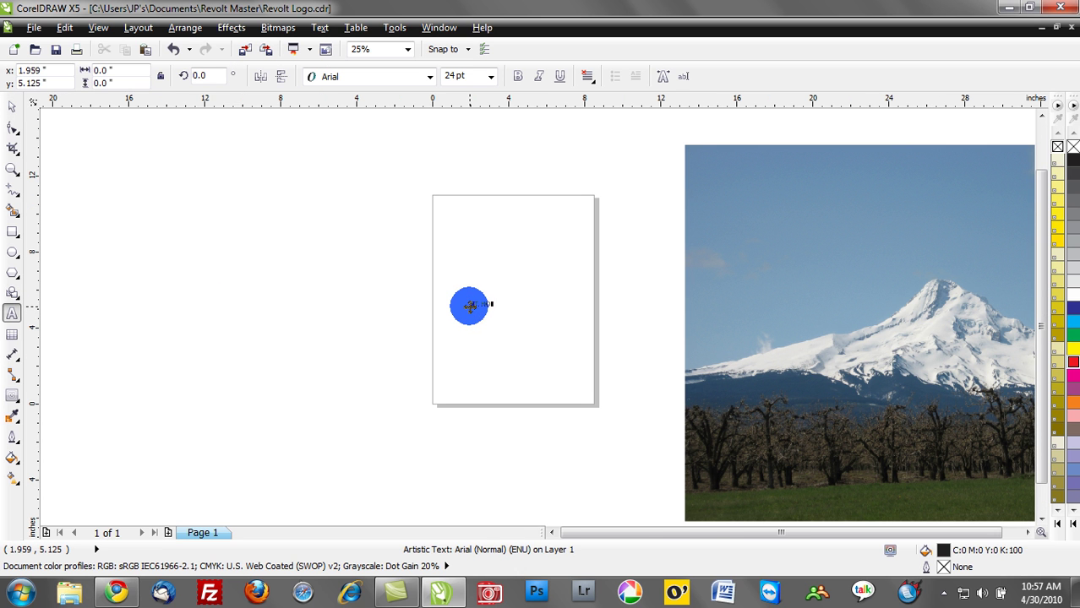
Step: Set MT. HOOD to Impact, enlarge it to about 267 pt, and nudge the photo left
click(5, 118)
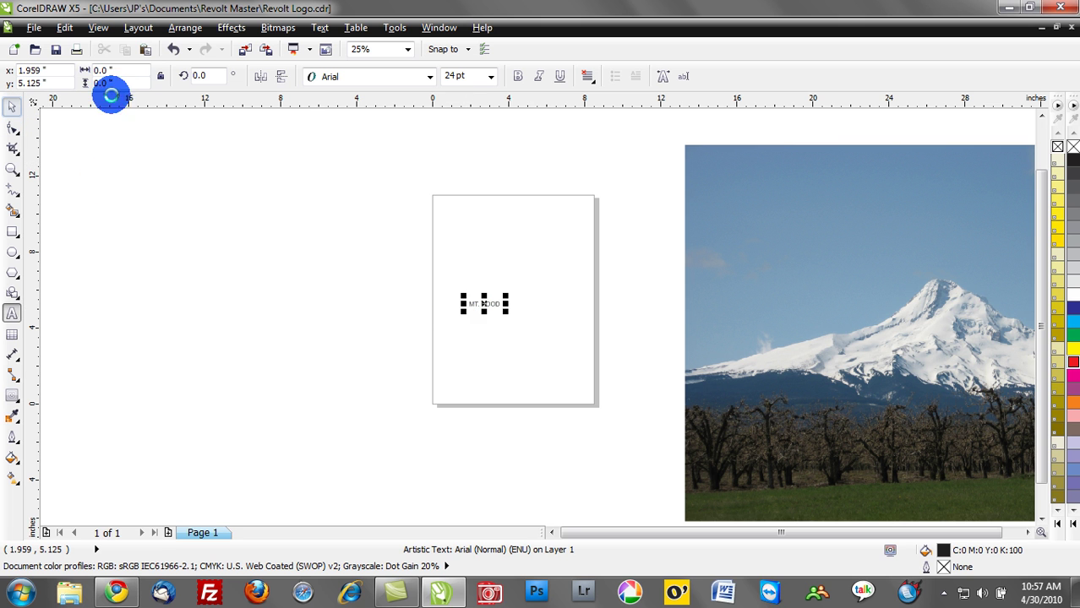
click(374, 74)
click(385, 109)
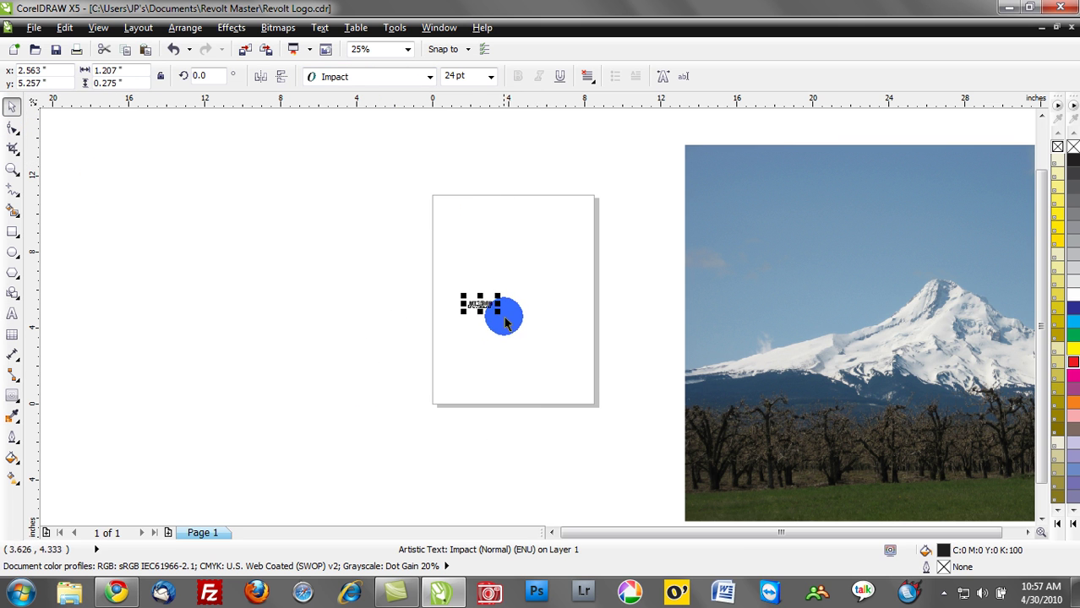
drag(497, 311, 320, 340)
drag(475, 306, 435, 306)
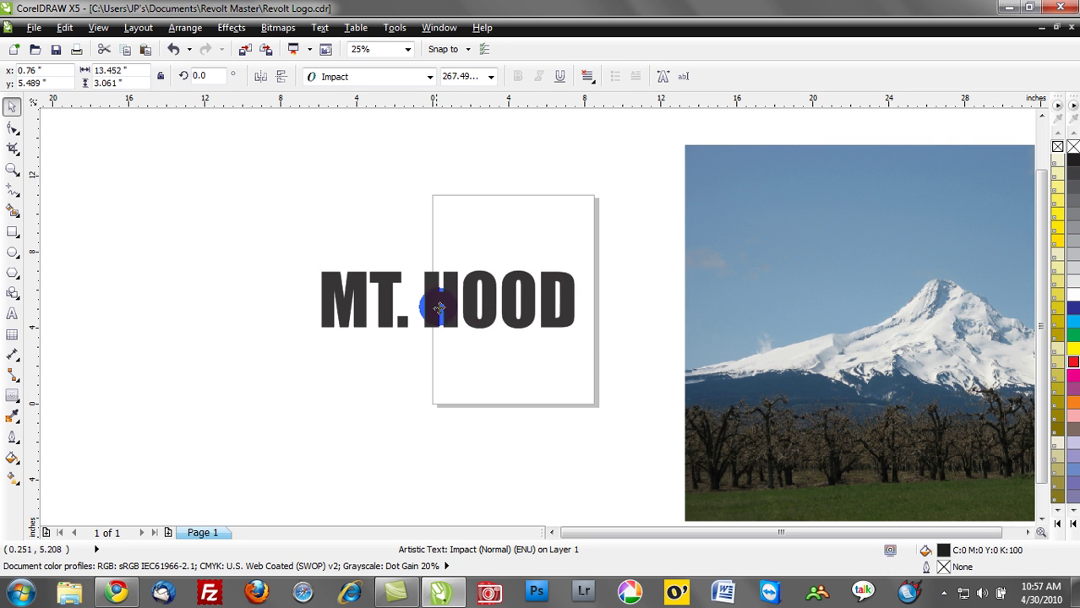
key(Escape)
drag(794, 342, 743, 317)
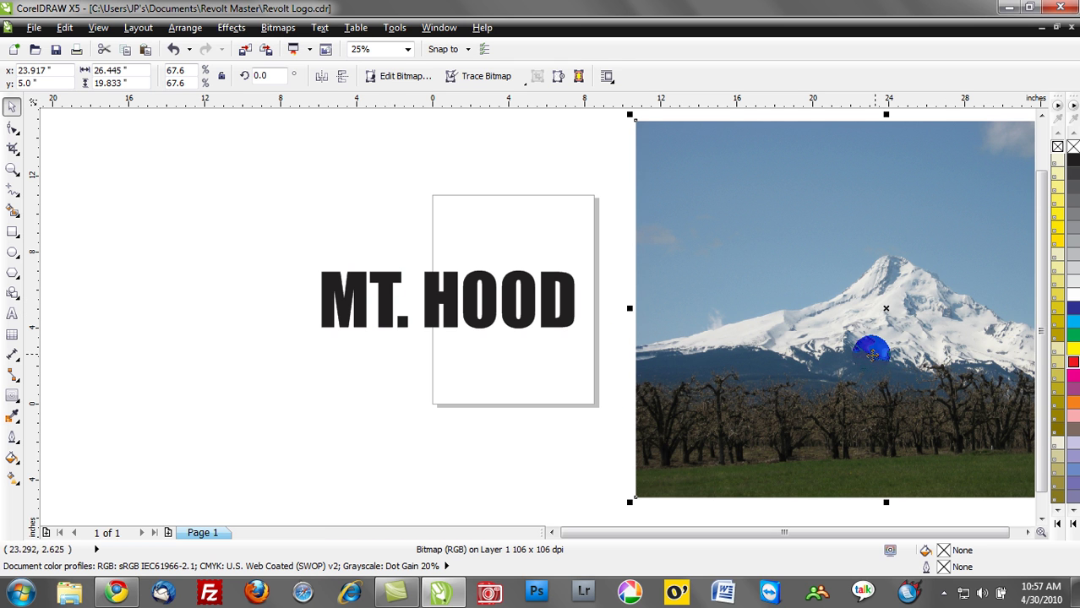
Step: Drop the mountain photo onto MT. HOOD with PowerClip Inside and shift the filled text slightly
click(558, 396)
click(830, 364)
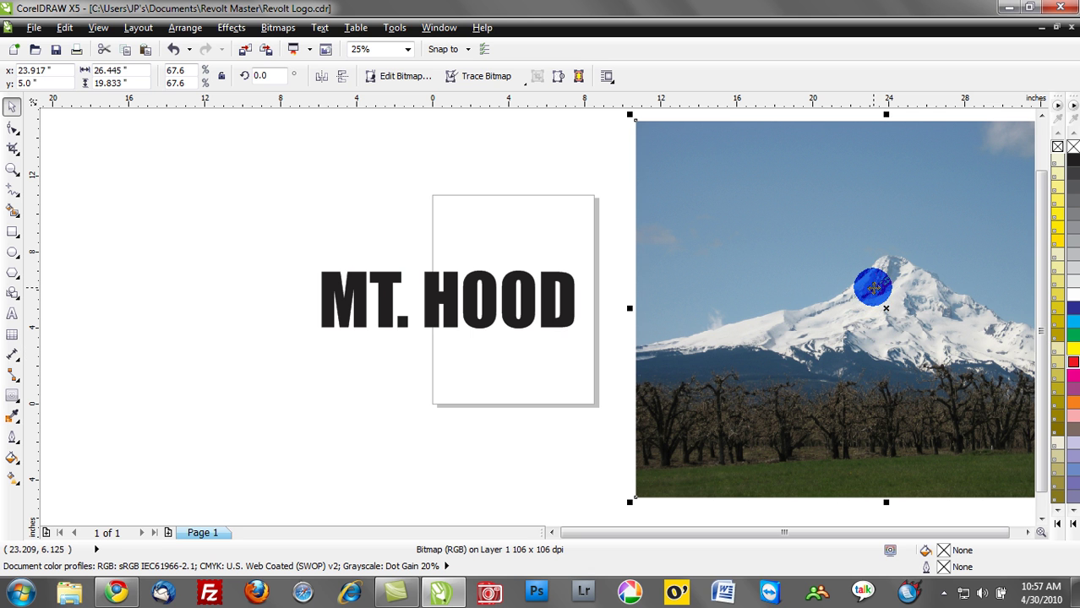
drag(875, 289, 445, 282)
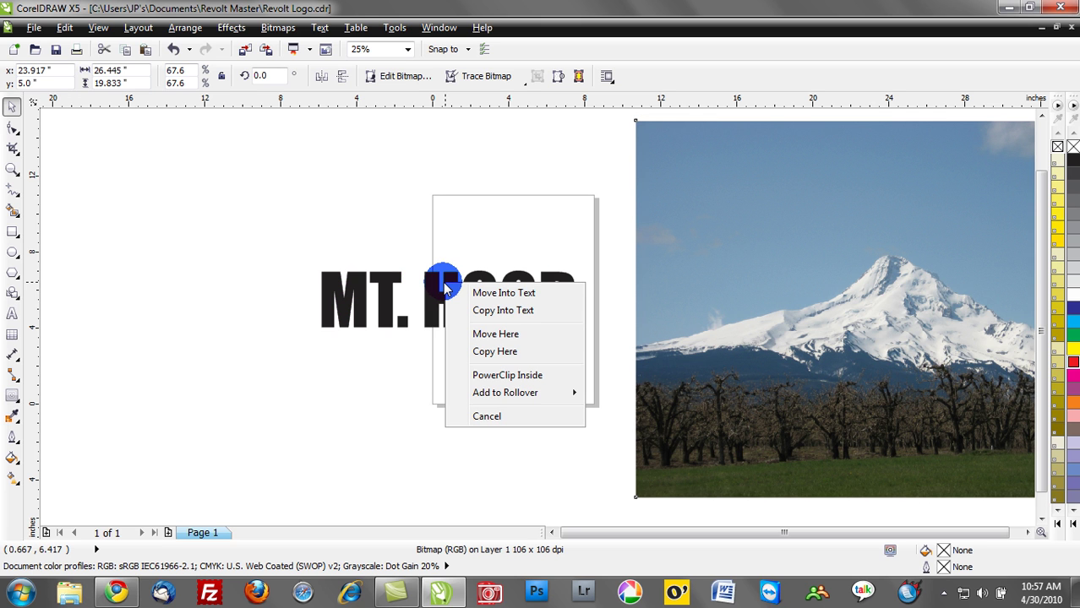
click(512, 385)
drag(483, 310, 541, 322)
scroll(528, 300, up, 1)
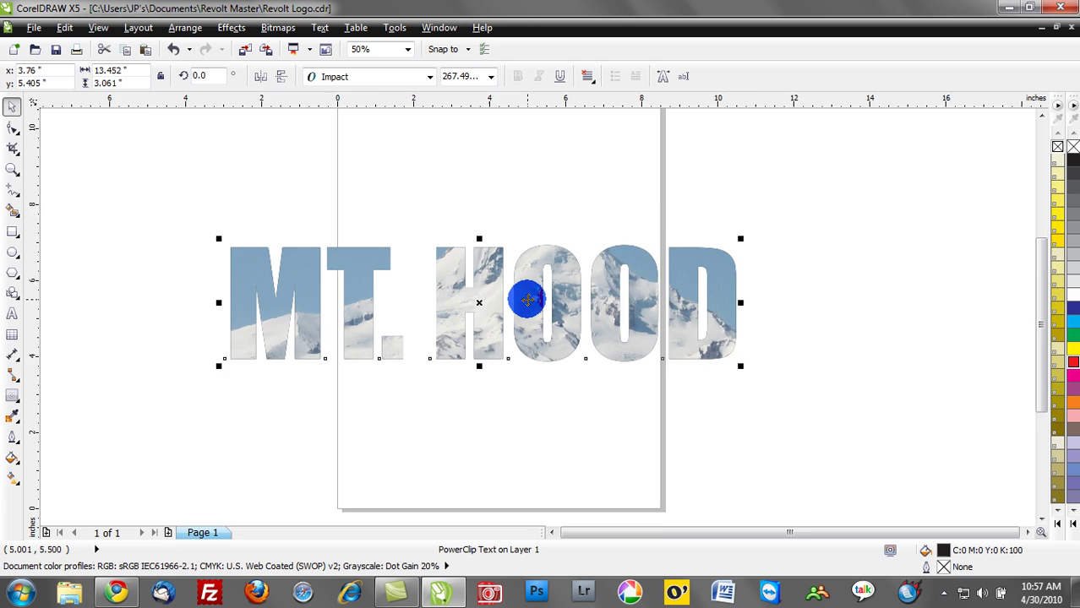
scroll(527, 300, up, 1)
scroll(521, 309, down, 1)
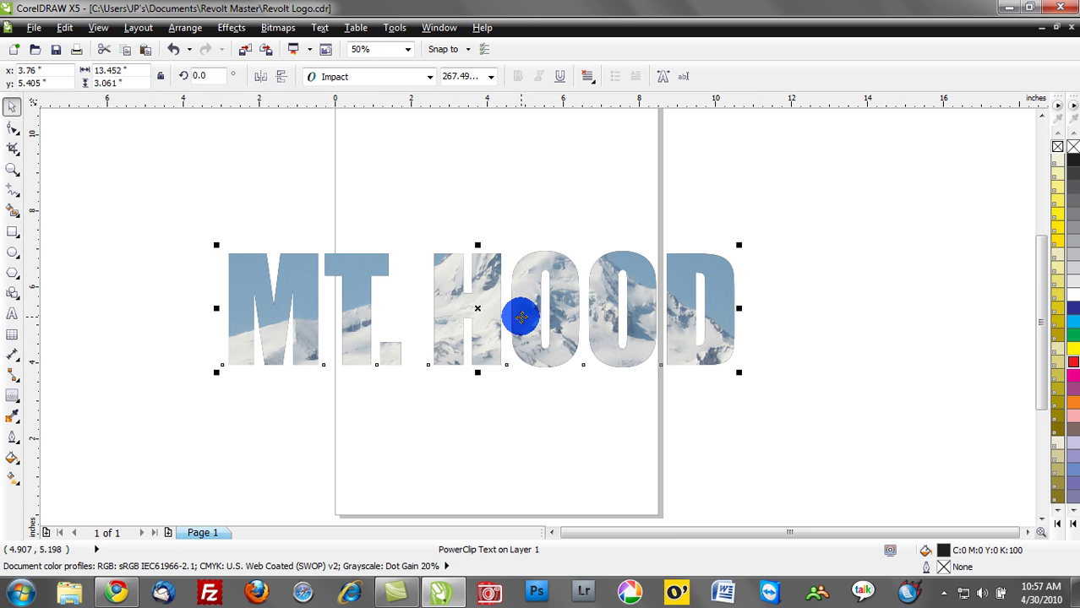
Step: Edit the PowerClip contents, scale the photo to 41.6%, and finish editing this level
right_click(521, 318)
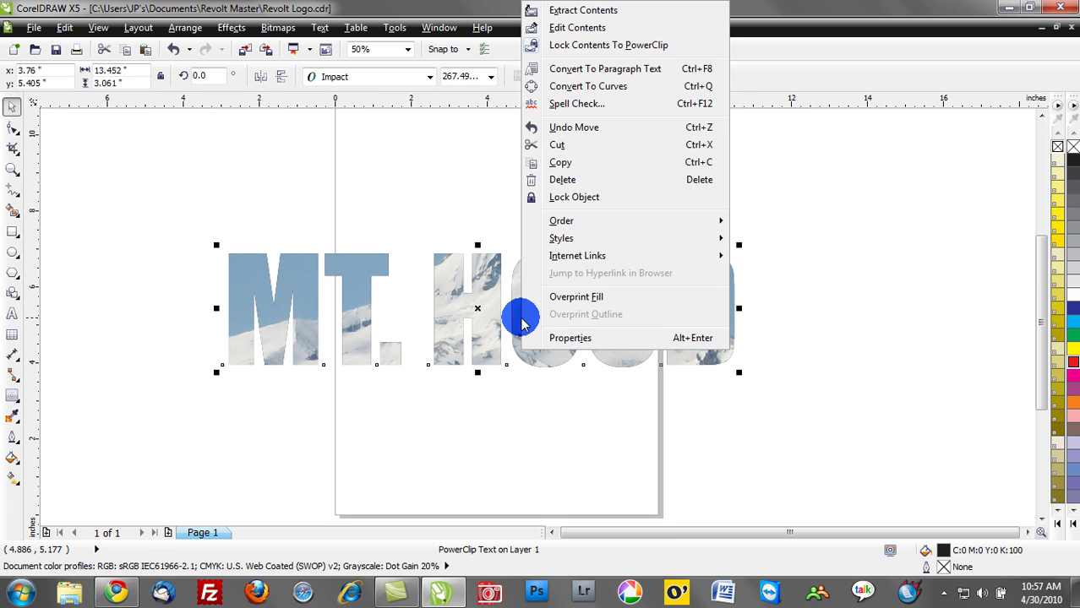
click(573, 36)
click(660, 401)
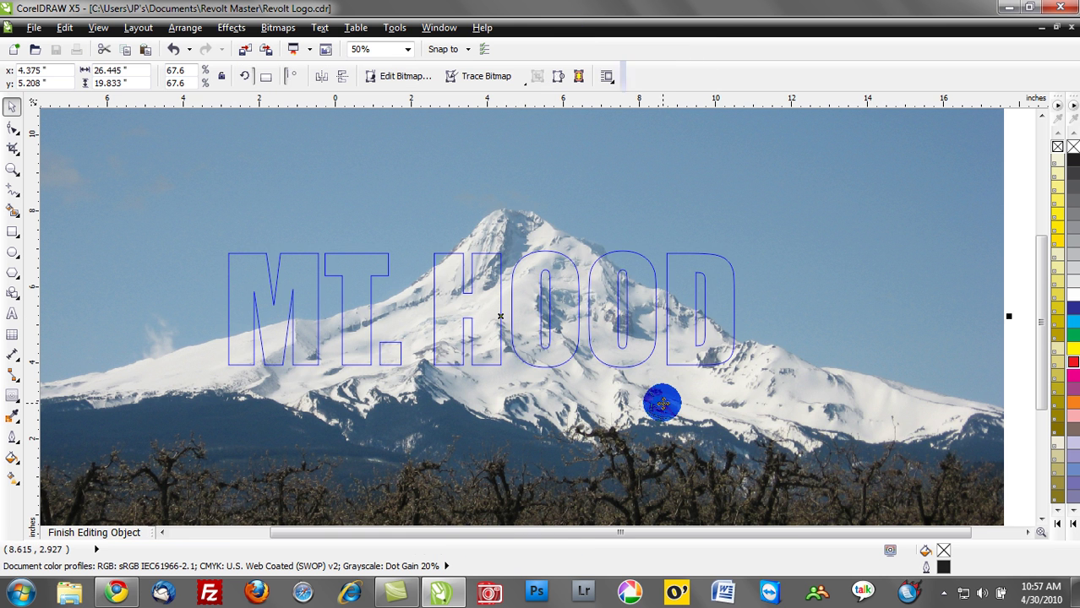
scroll(663, 408, down, 1)
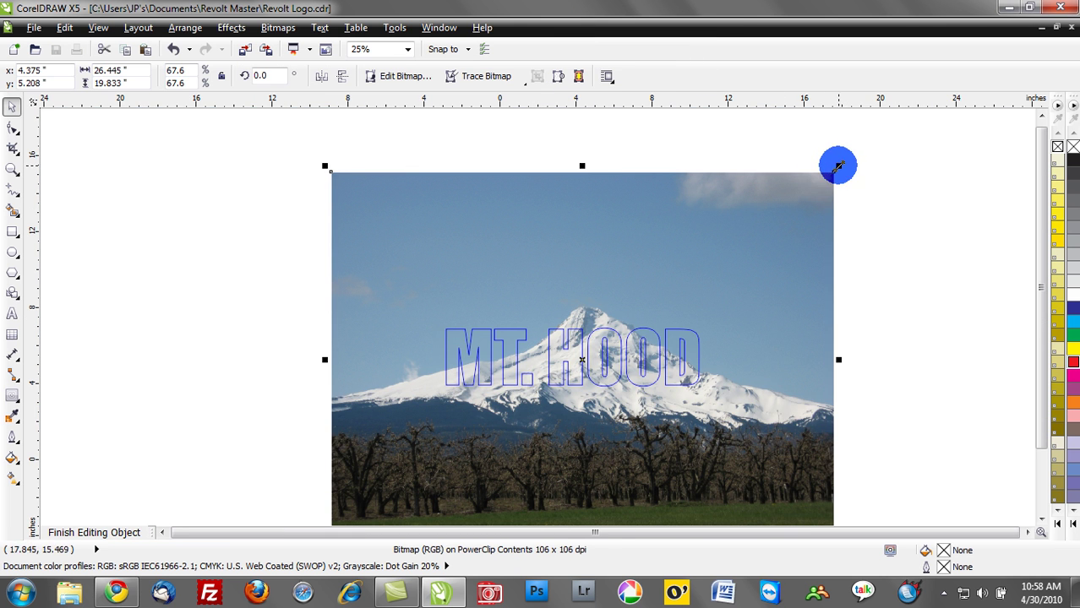
drag(837, 166, 684, 275)
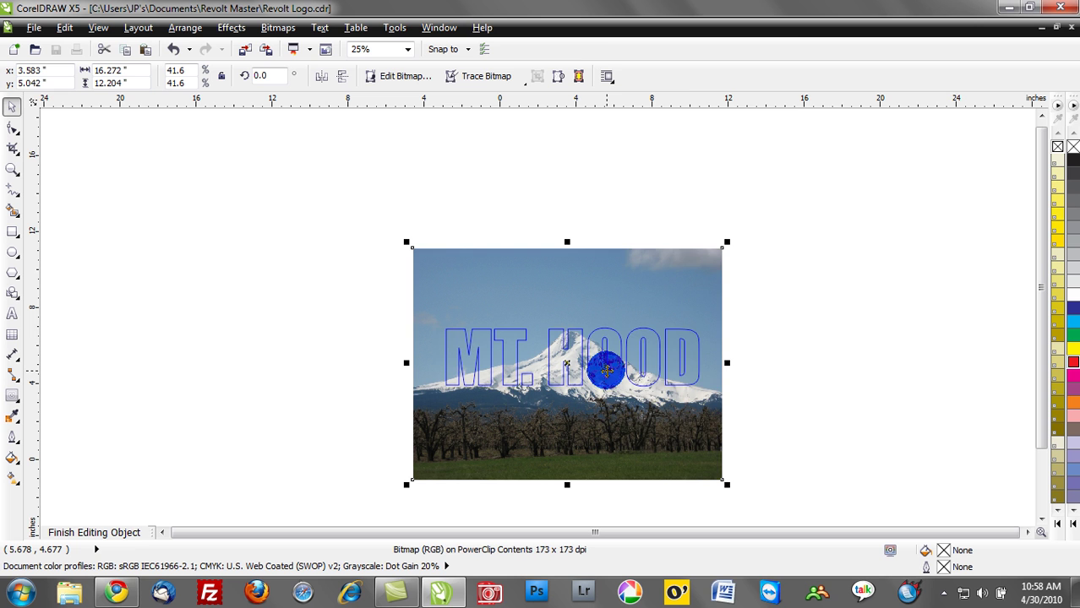
right_click(606, 369)
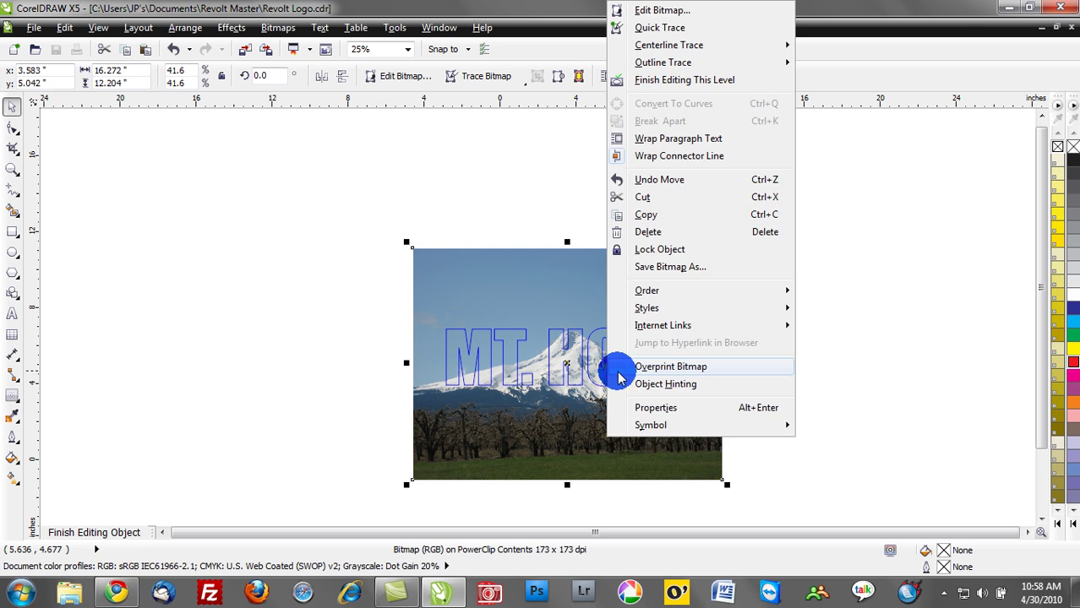
click(648, 84)
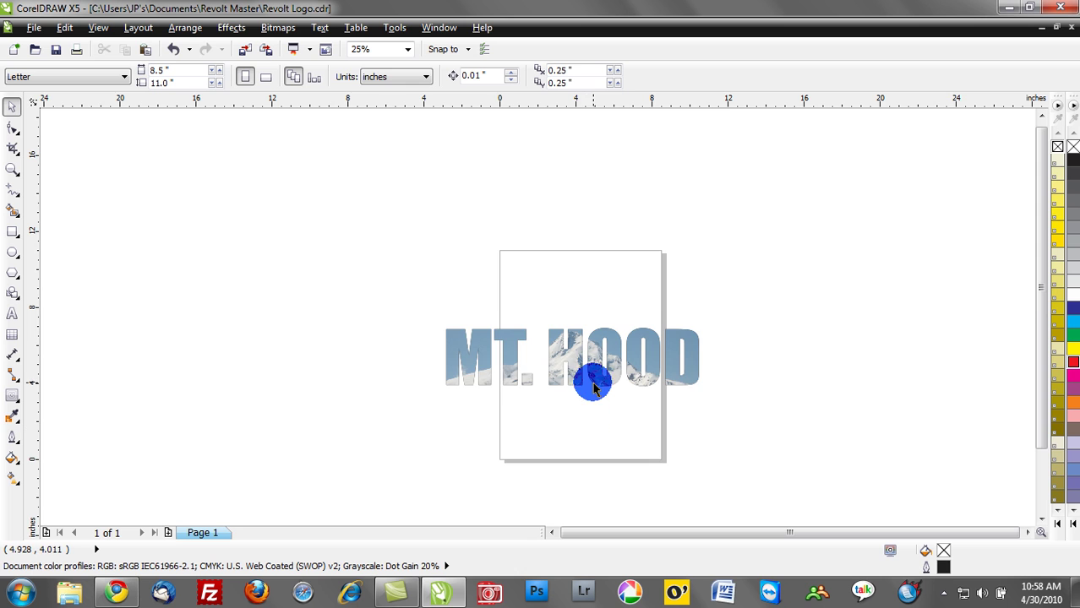
scroll(591, 382, up, 1)
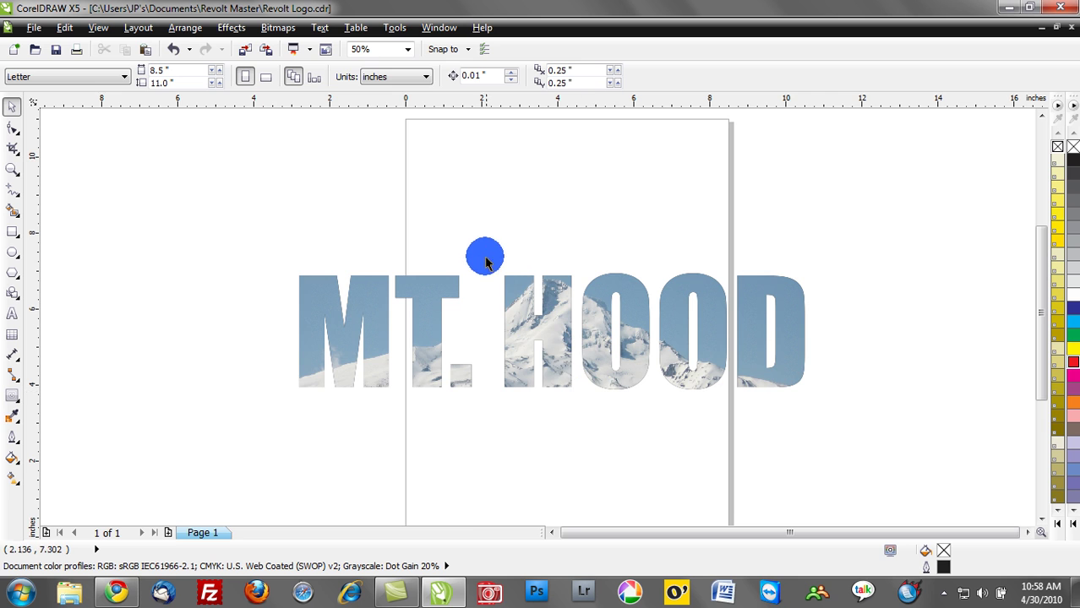
scroll(428, 265, down, 1)
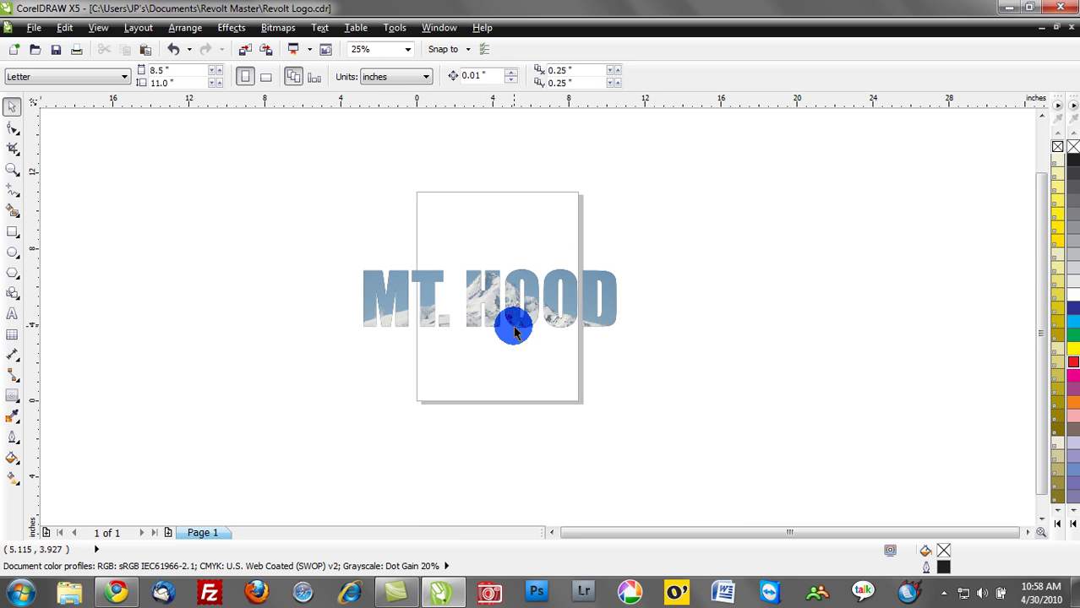
Step: Draw a light grey ellipse left of the text and PowerClip it into MT. HOOD
click(12, 252)
drag(167, 298, 252, 323)
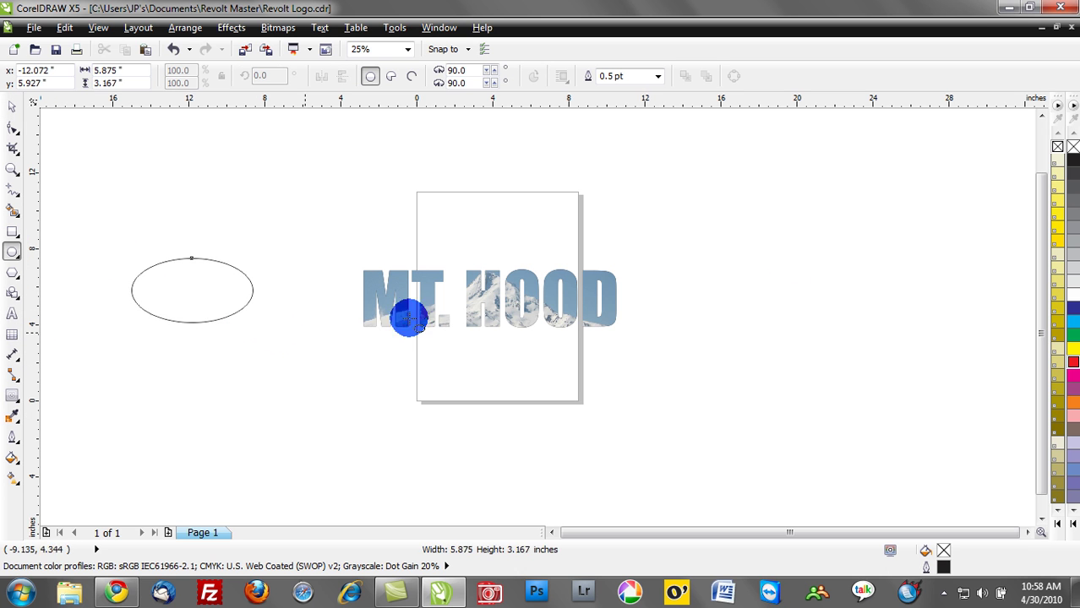
click(1072, 252)
click(12, 108)
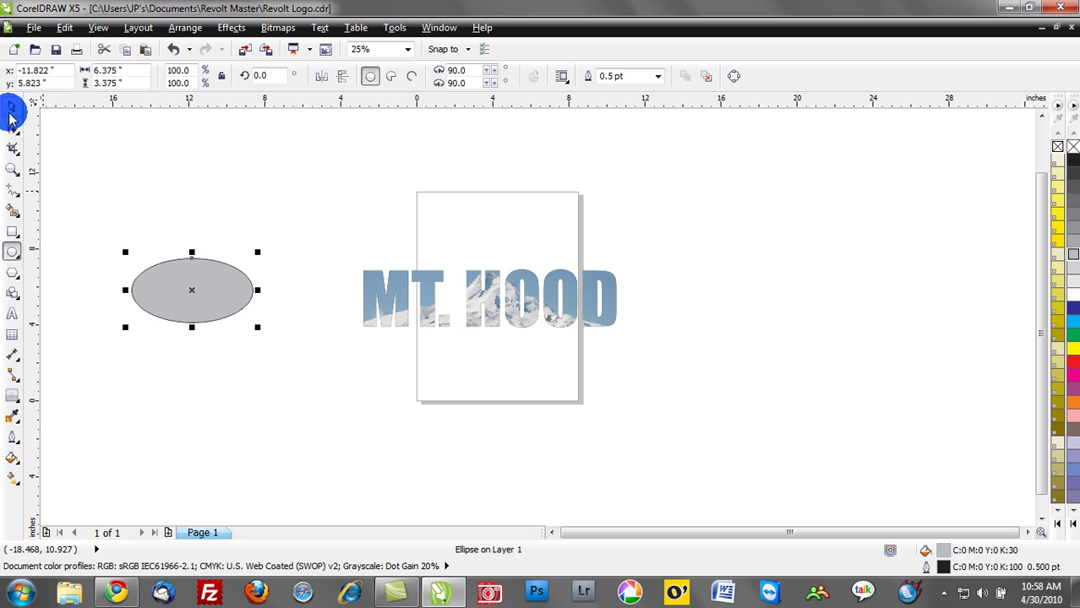
click(155, 285)
drag(191, 333, 401, 313)
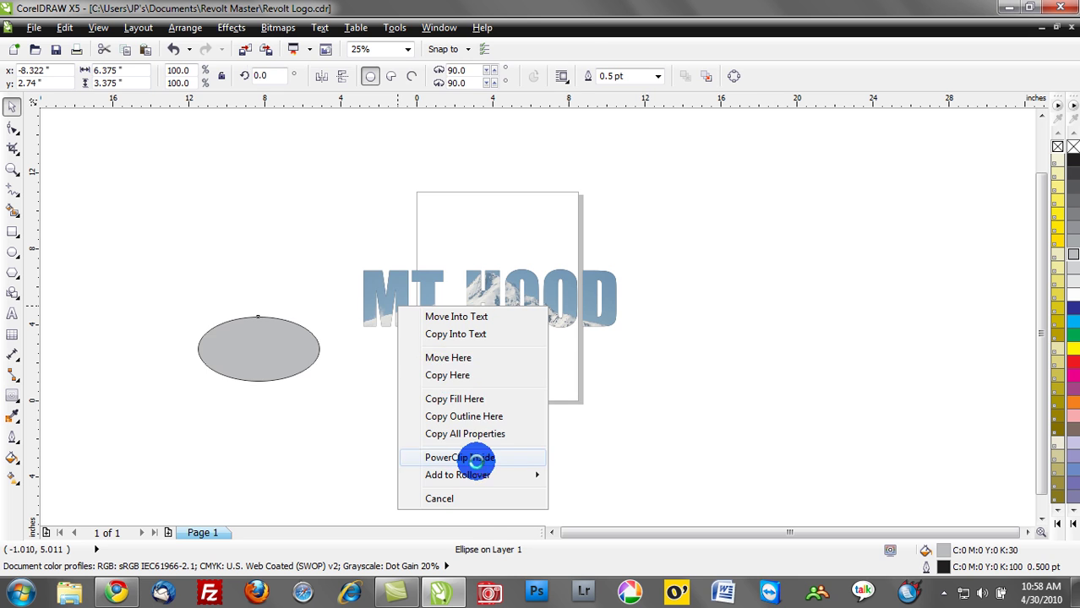
click(470, 458)
Step: In the PowerClip contents, move the grey ellipse onto the OOD letters
right_click(381, 296)
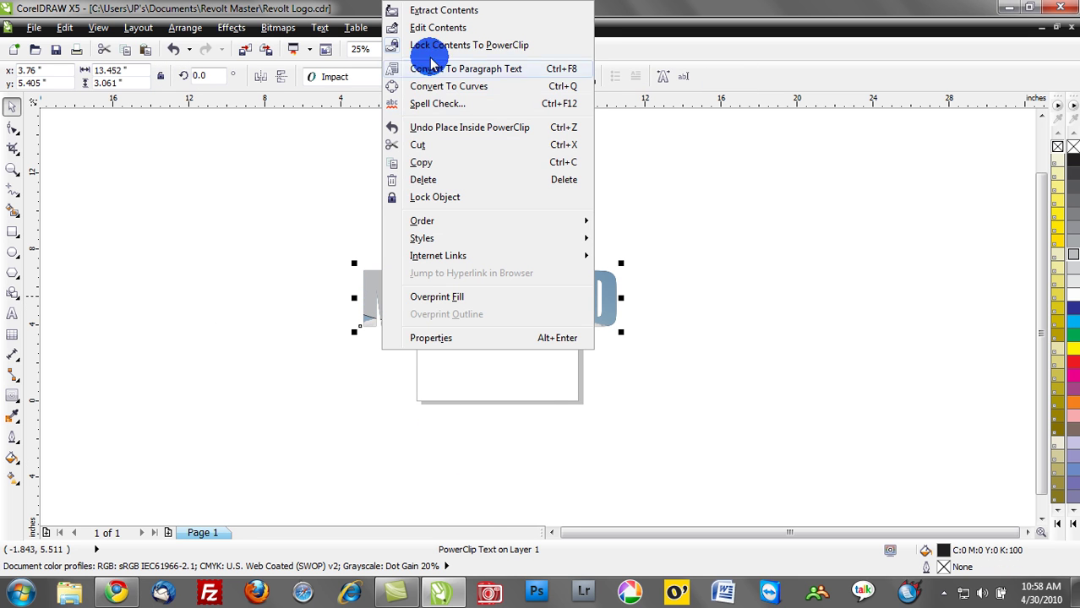
click(437, 28)
drag(446, 282, 416, 236)
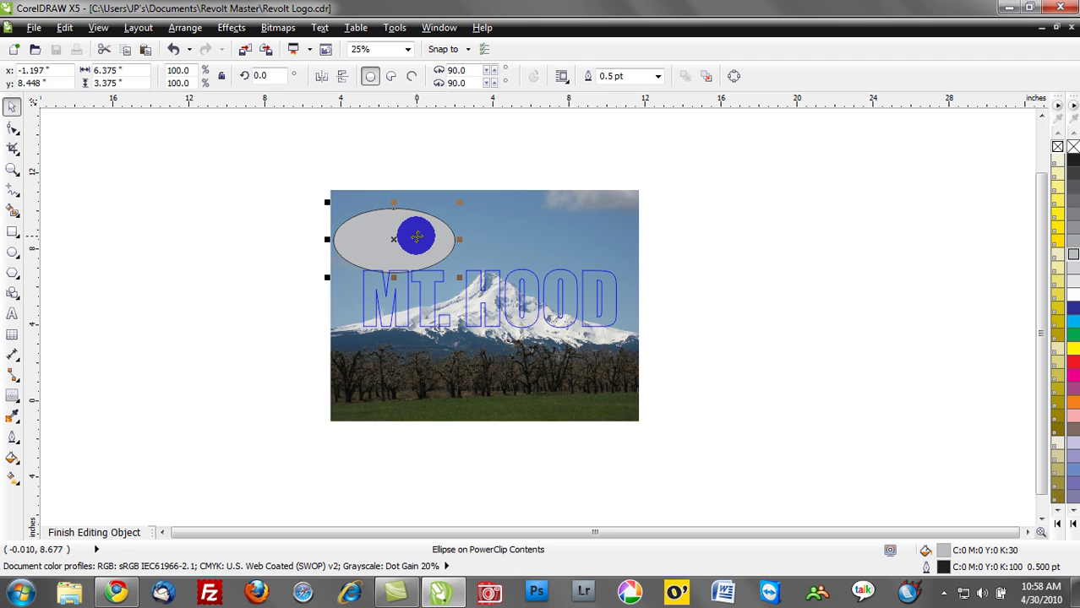
drag(417, 237, 603, 266)
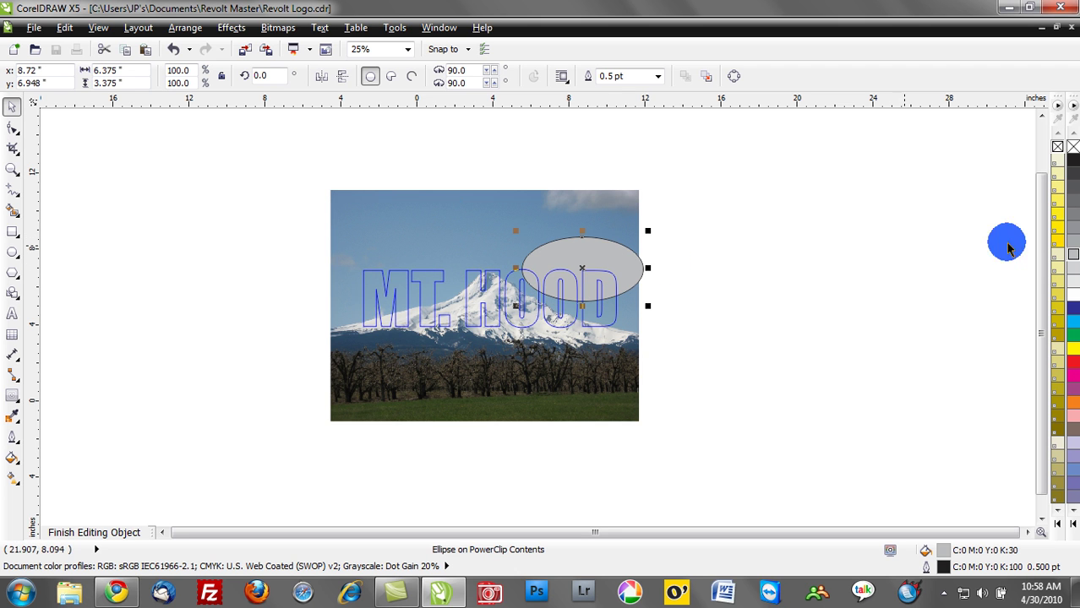
right_click(518, 294)
Step: Finish editing the fill, zoom in to inspect, and marquee-select the photo-filled MT. HOOD text
click(551, 79)
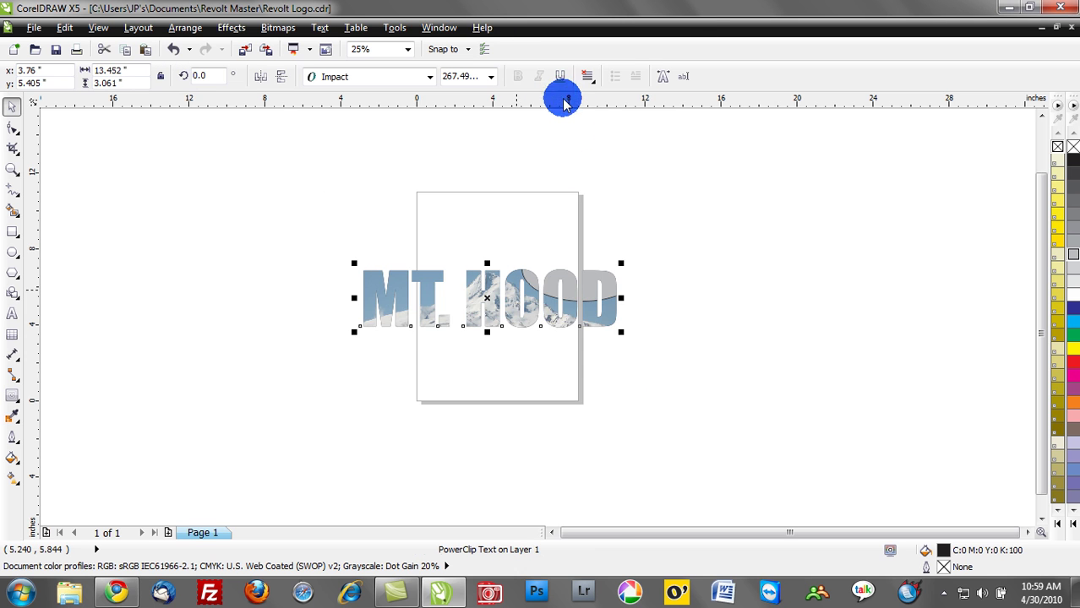
scroll(559, 306, up, 1)
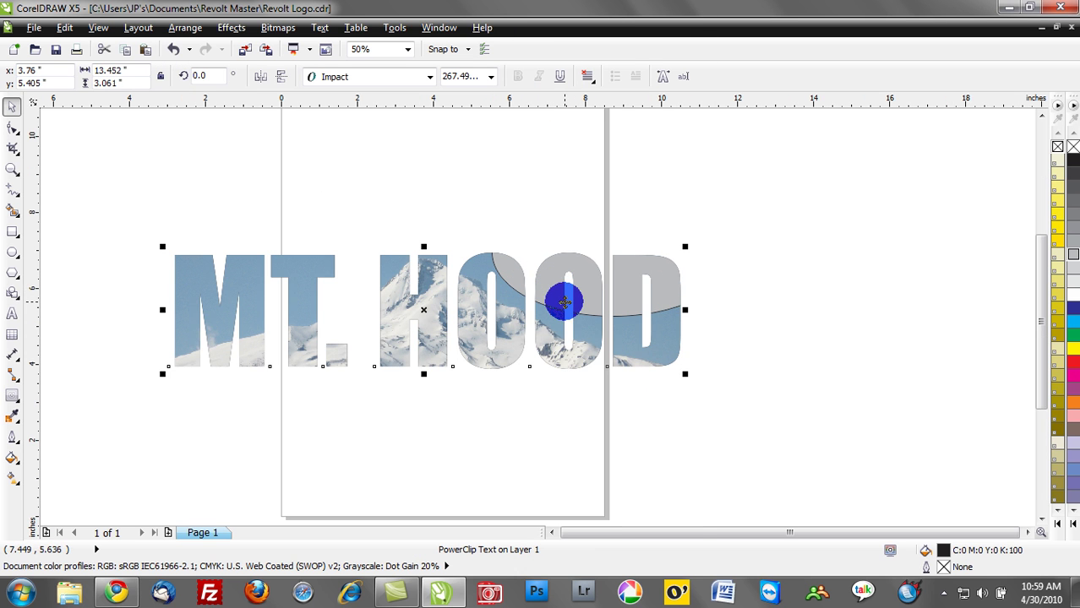
scroll(564, 301, up, 1)
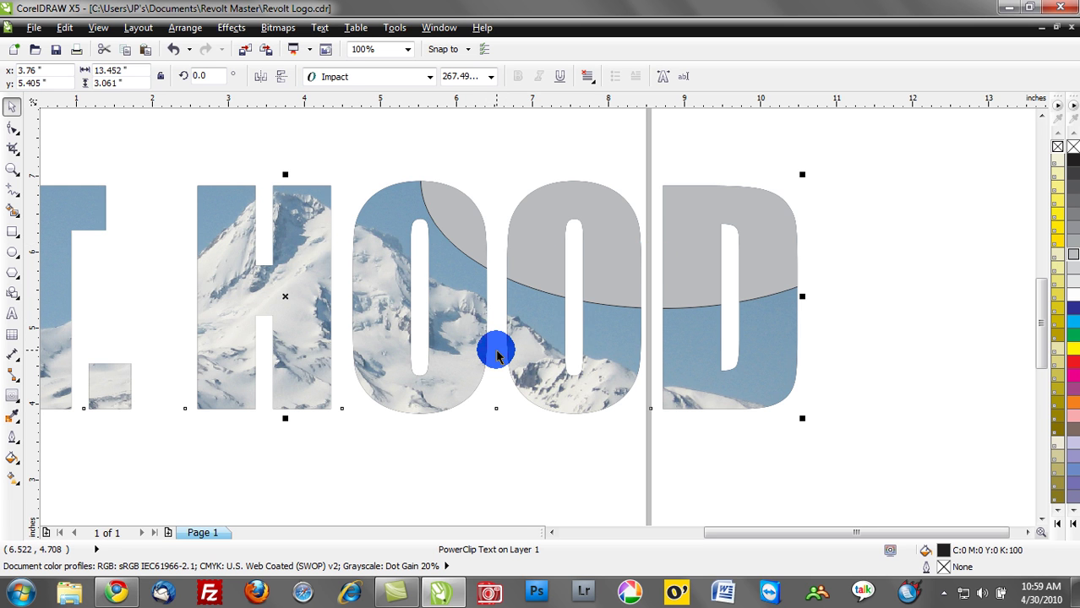
scroll(493, 347, down, 1)
click(457, 422)
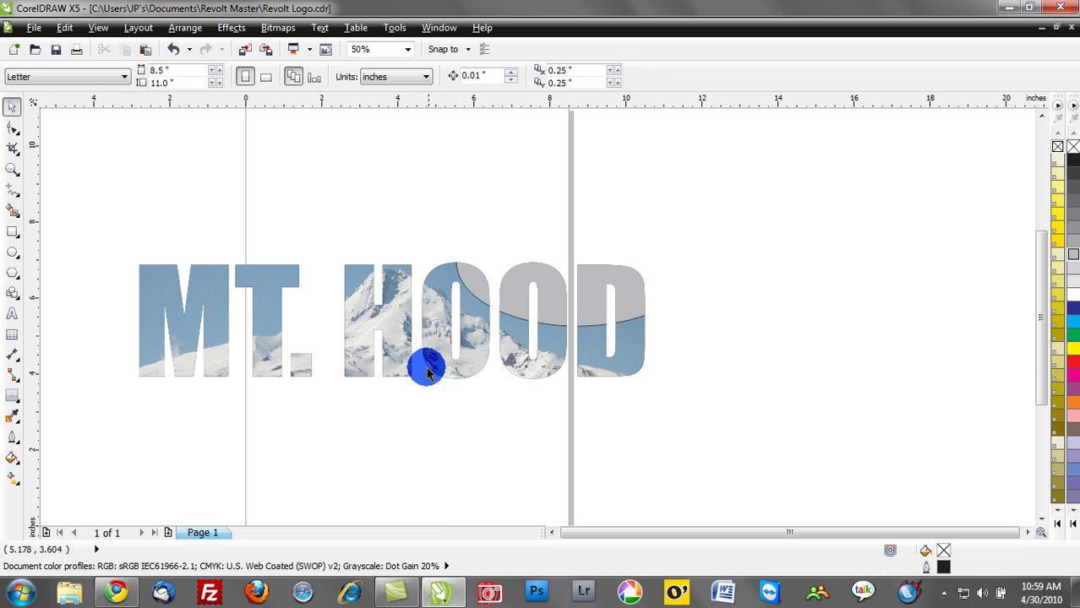
drag(118, 235, 783, 420)
Step: Extract the photo and grey ellipse from MT. HOOD and move them right of the text
right_click(357, 317)
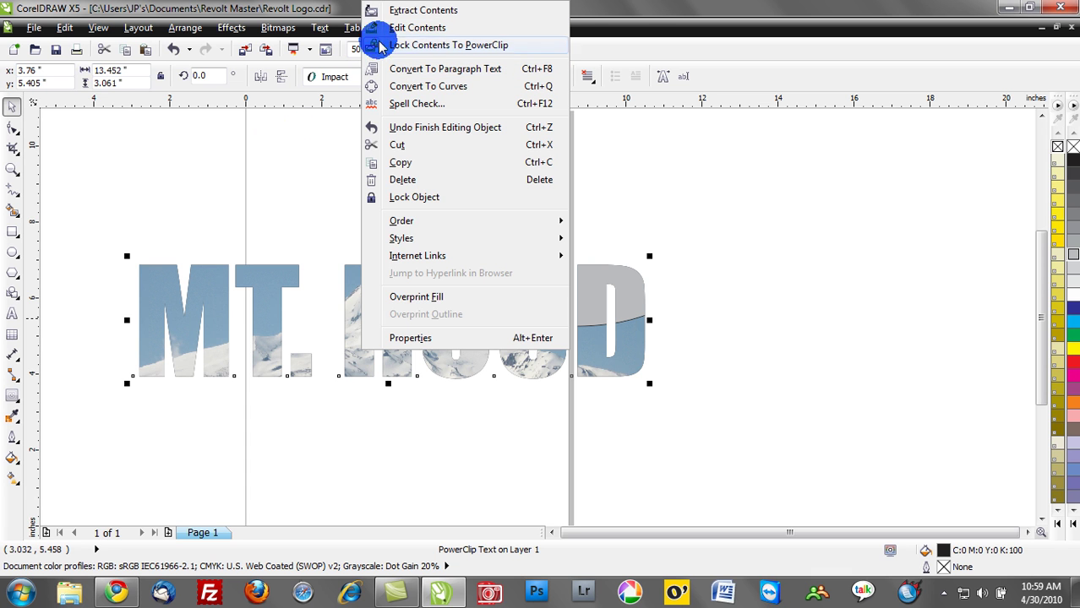
click(402, 10)
scroll(385, 234, down, 3)
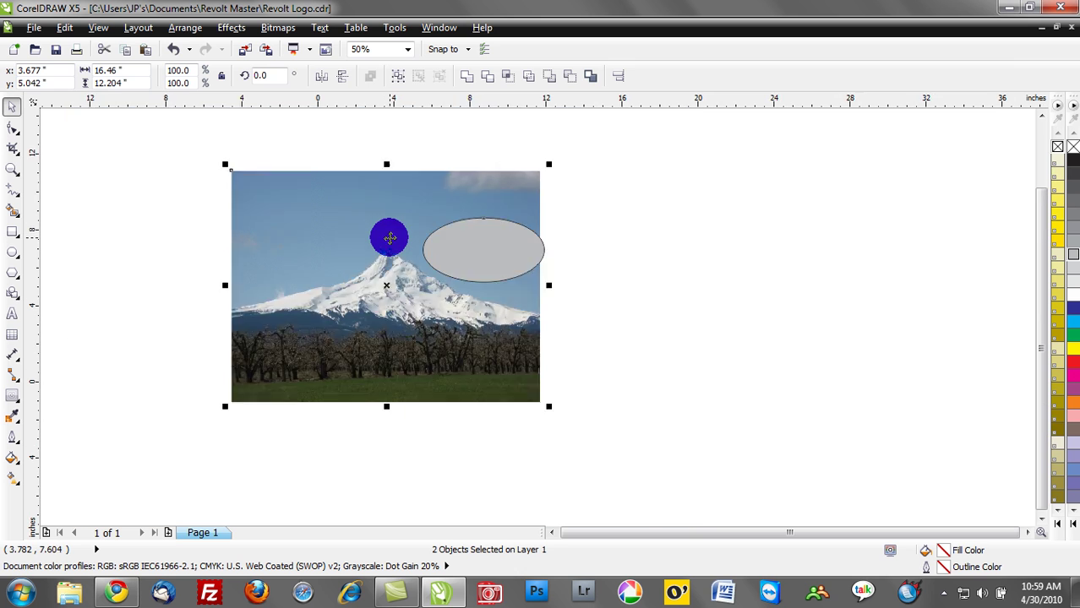
drag(443, 243, 713, 227)
click(554, 350)
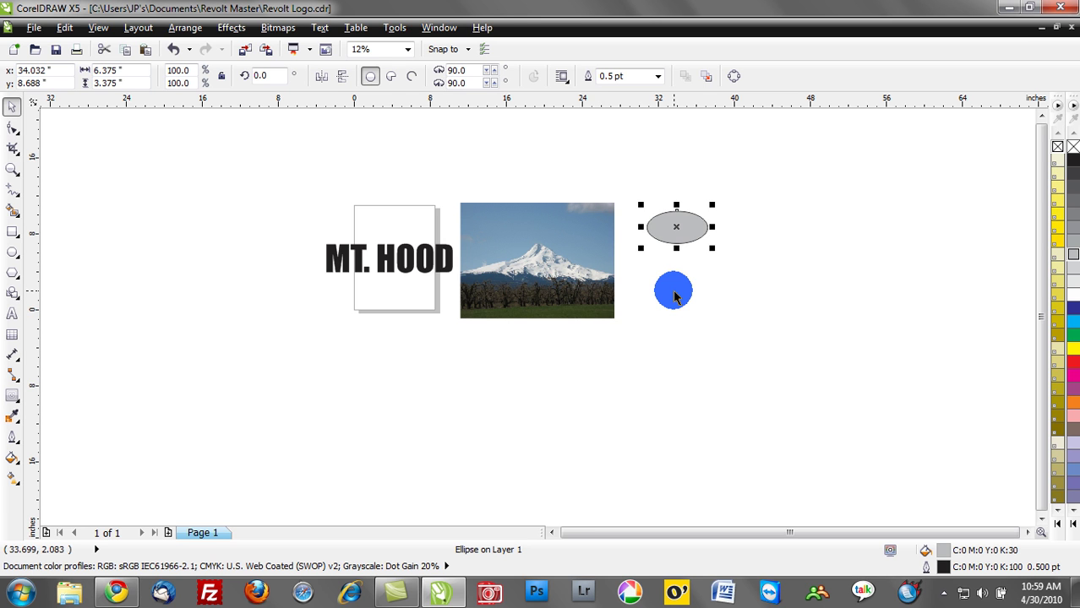
Step: Delete the grey ellipse from the canvas
click(619, 436)
scroll(385, 260, up, 1)
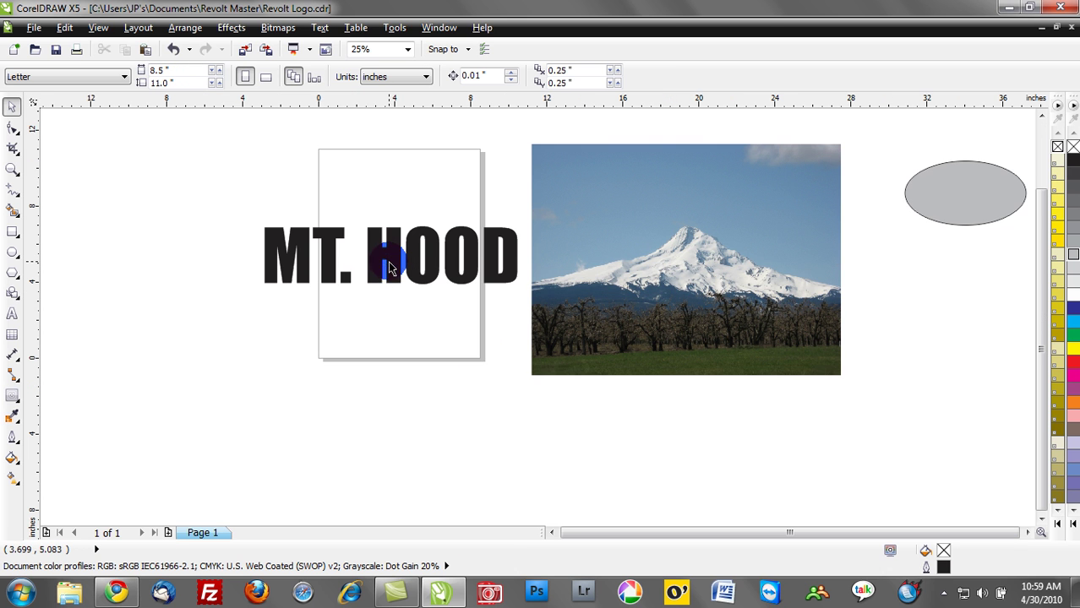
click(937, 205)
key(Delete)
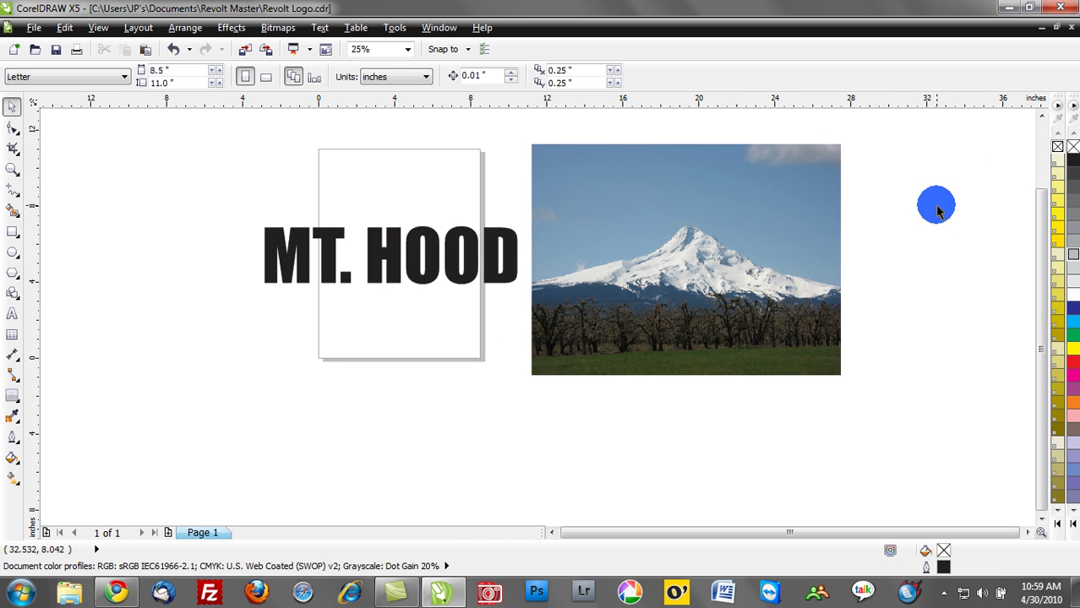
Step: Drag the photo over the text, cancel the drop menu, and nudge the photo slightly right
drag(673, 258, 446, 251)
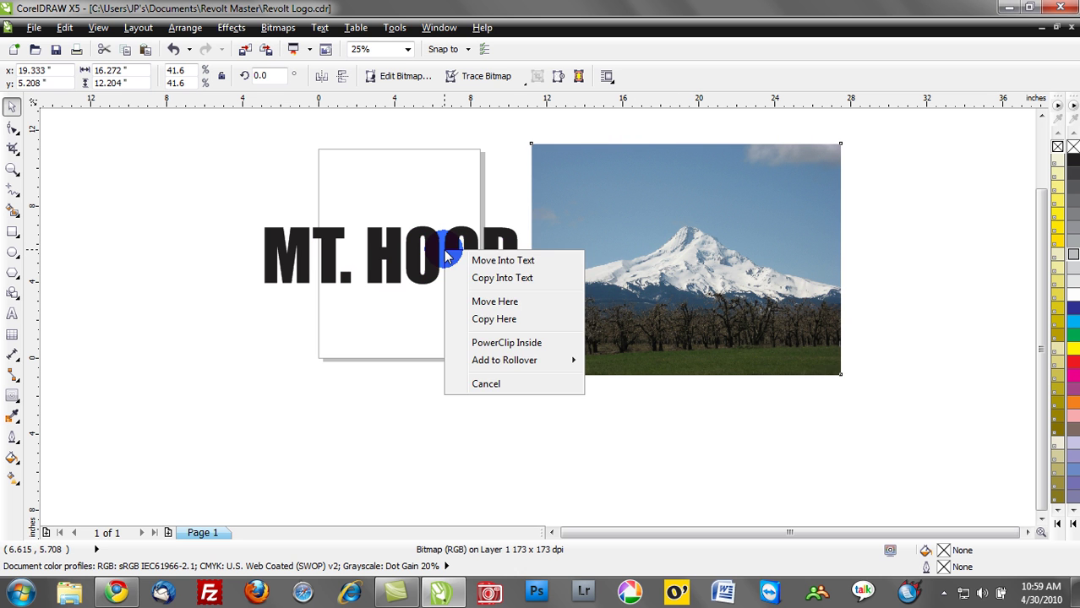
click(253, 362)
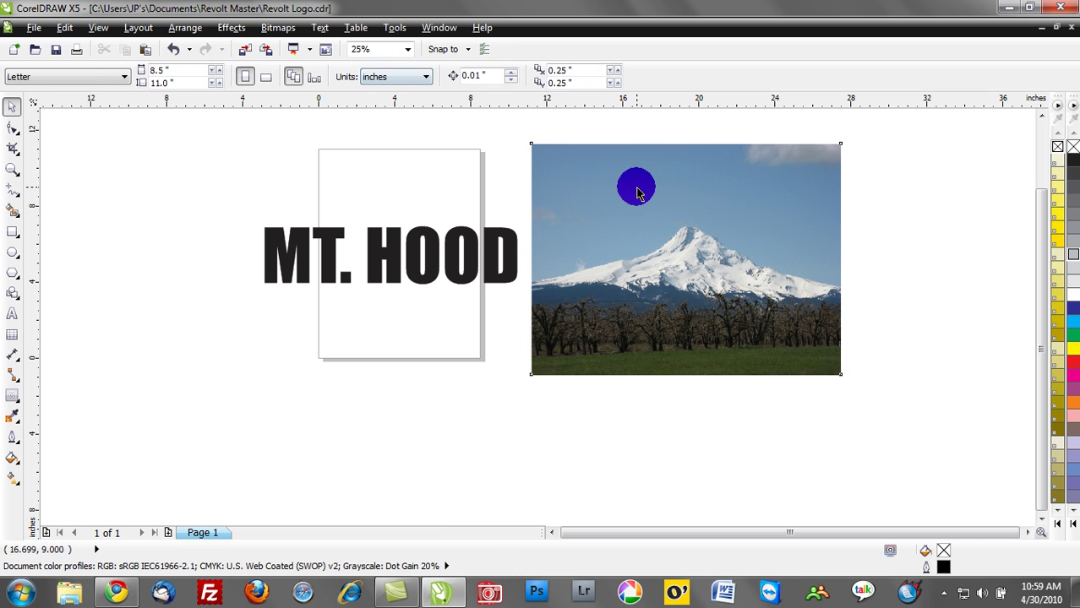
click(732, 265)
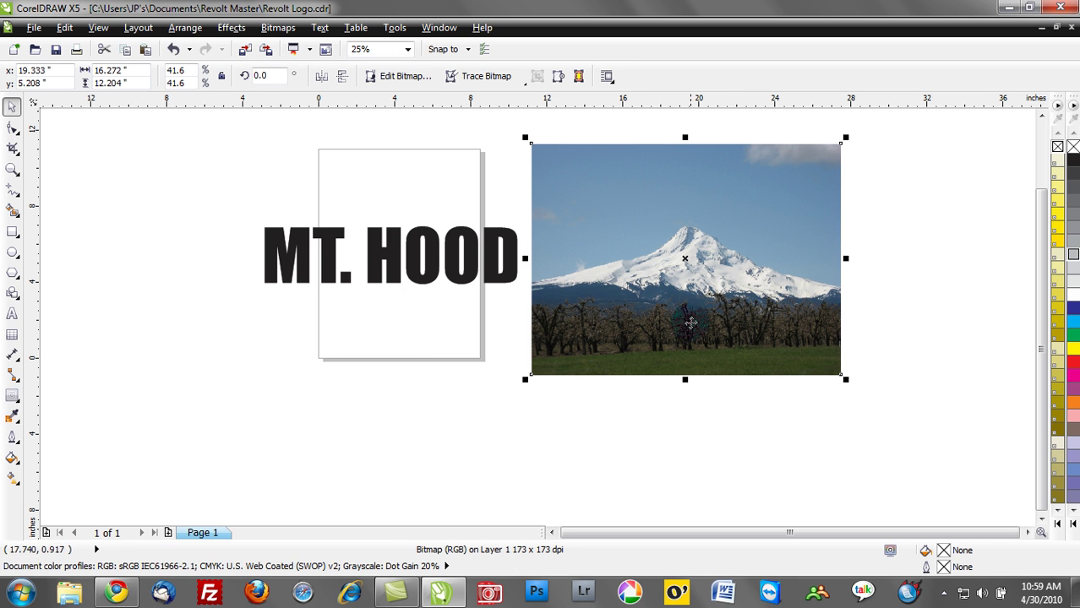
drag(690, 325, 728, 323)
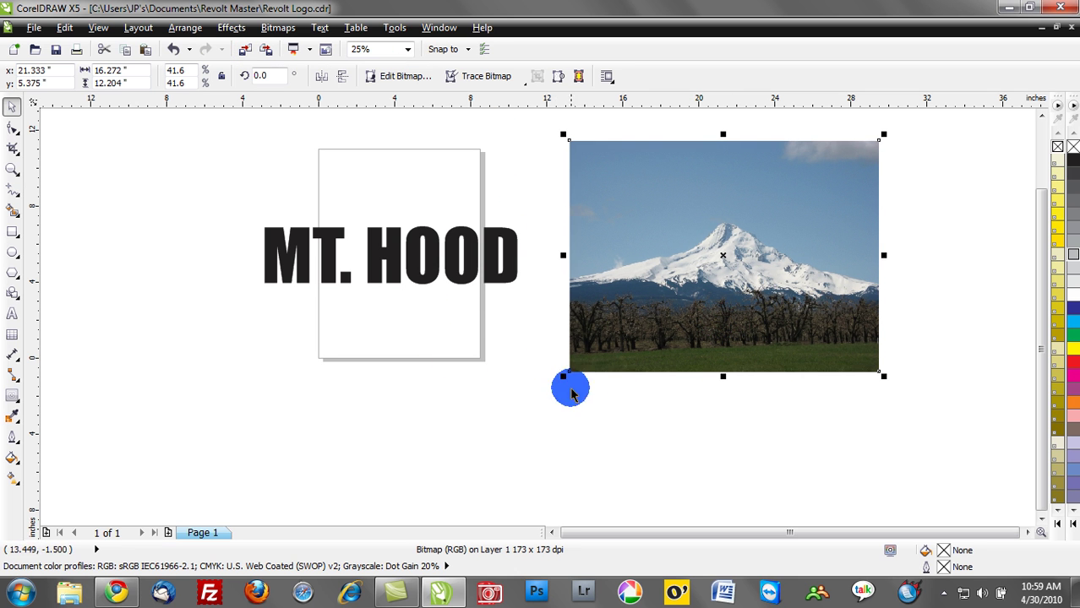
Step: Use Effects > PowerClip > Place Inside Container to clip the photo into MT. HOOD, then shift the text right
click(230, 27)
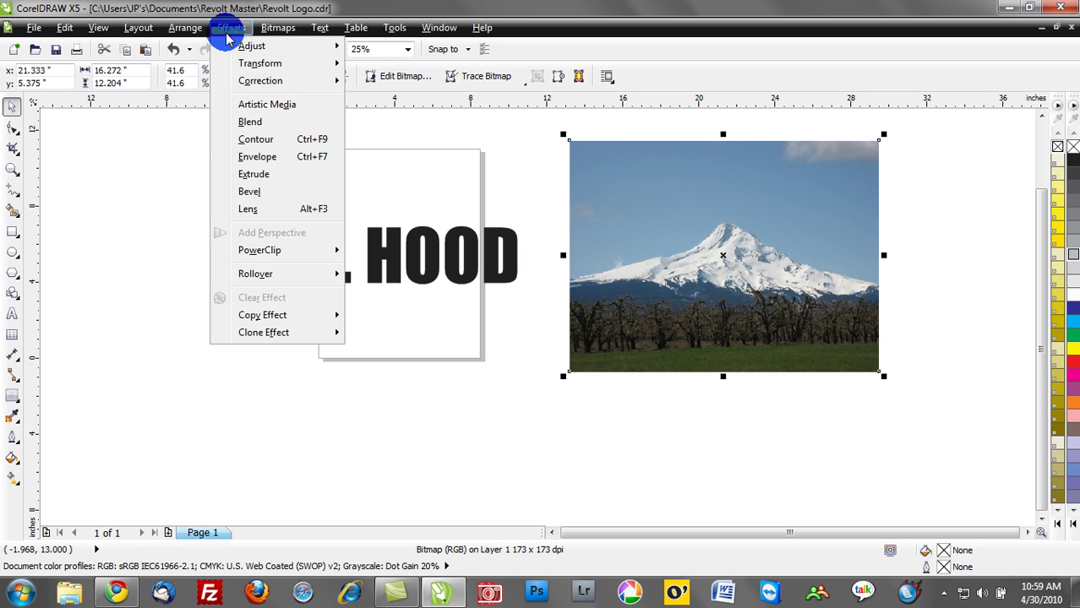
mouse_move(253, 251)
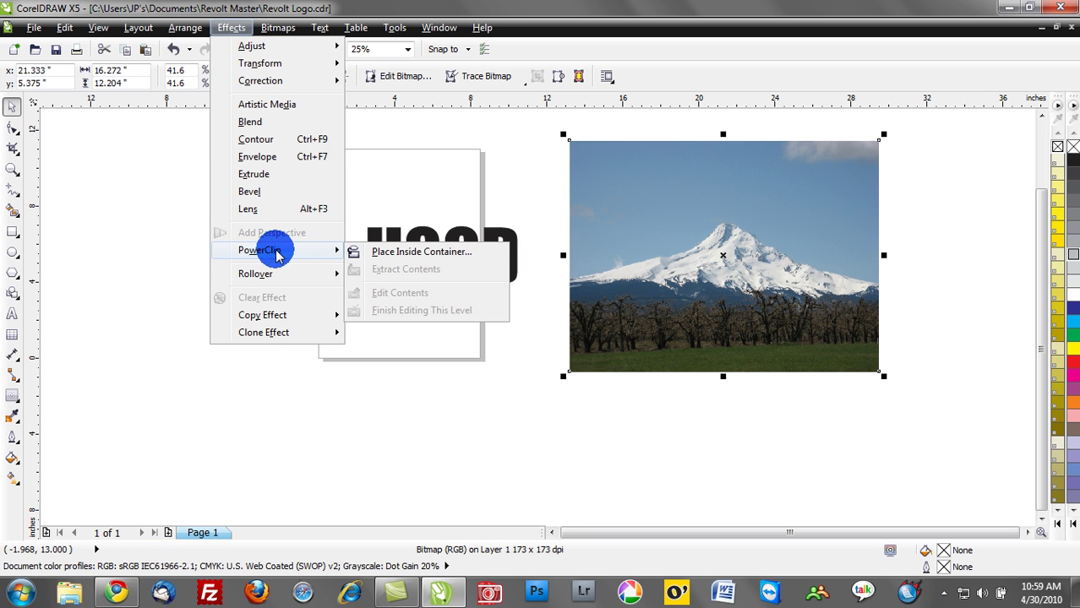
click(388, 256)
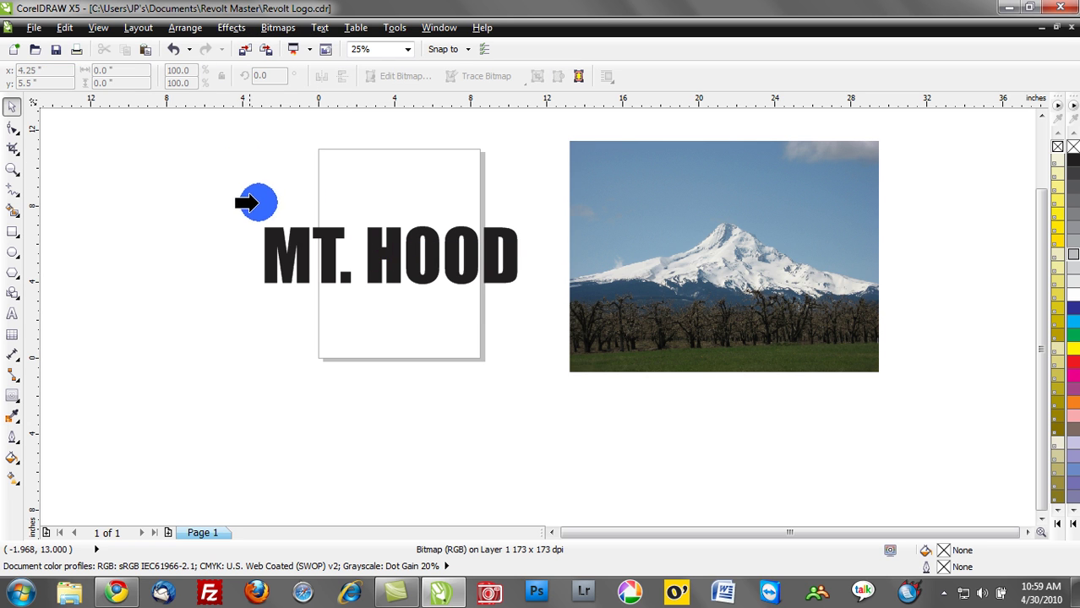
click(264, 240)
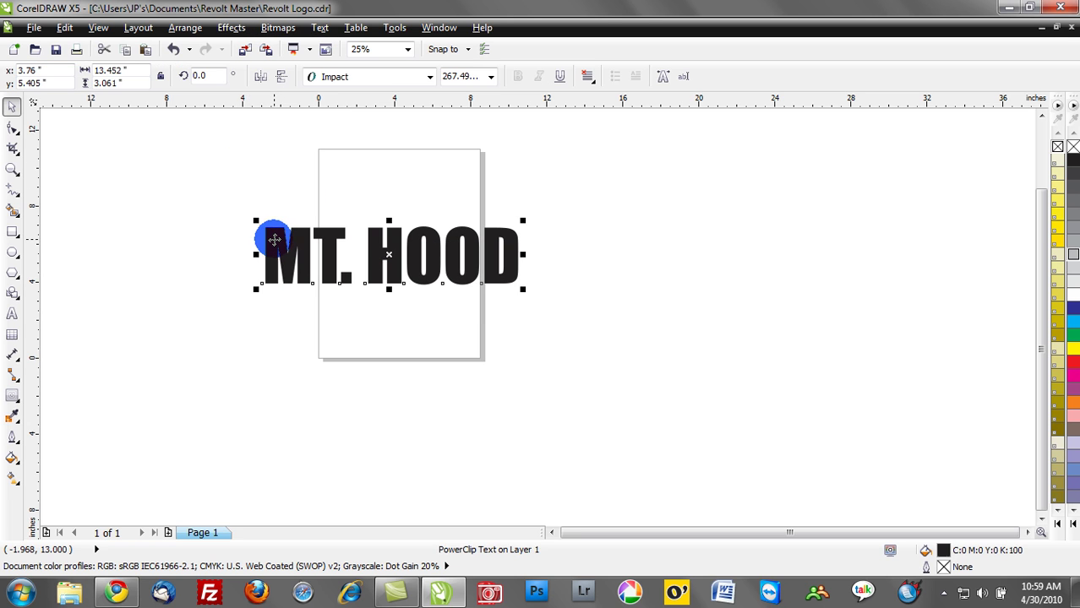
drag(274, 240, 317, 249)
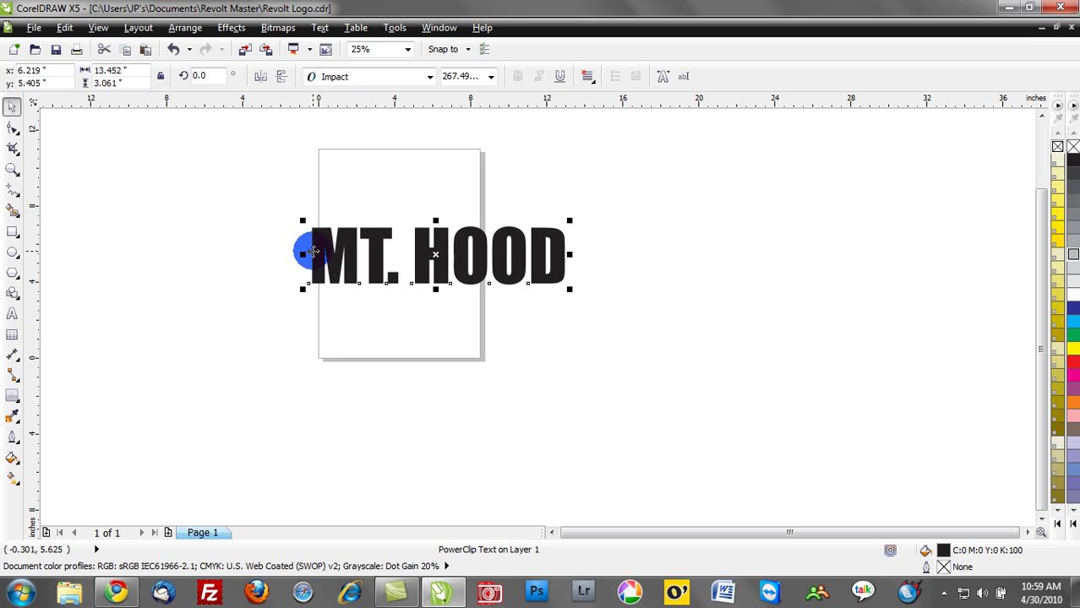
right_click(315, 251)
Step: In Edit Contents, move the photo behind the MT. HOOD letters and finish editing this level
click(355, 27)
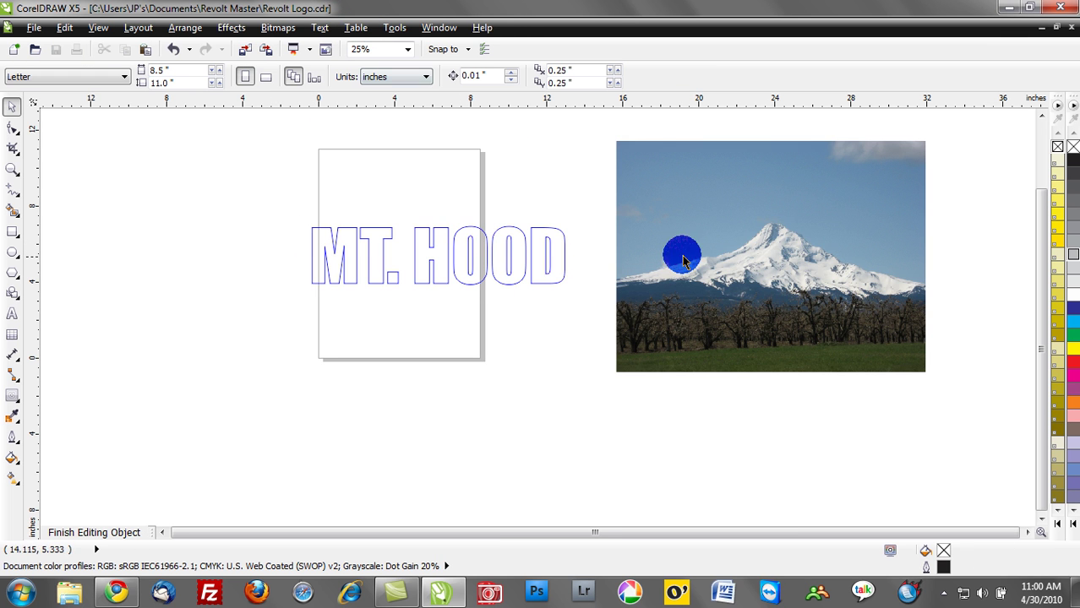
drag(744, 249, 417, 258)
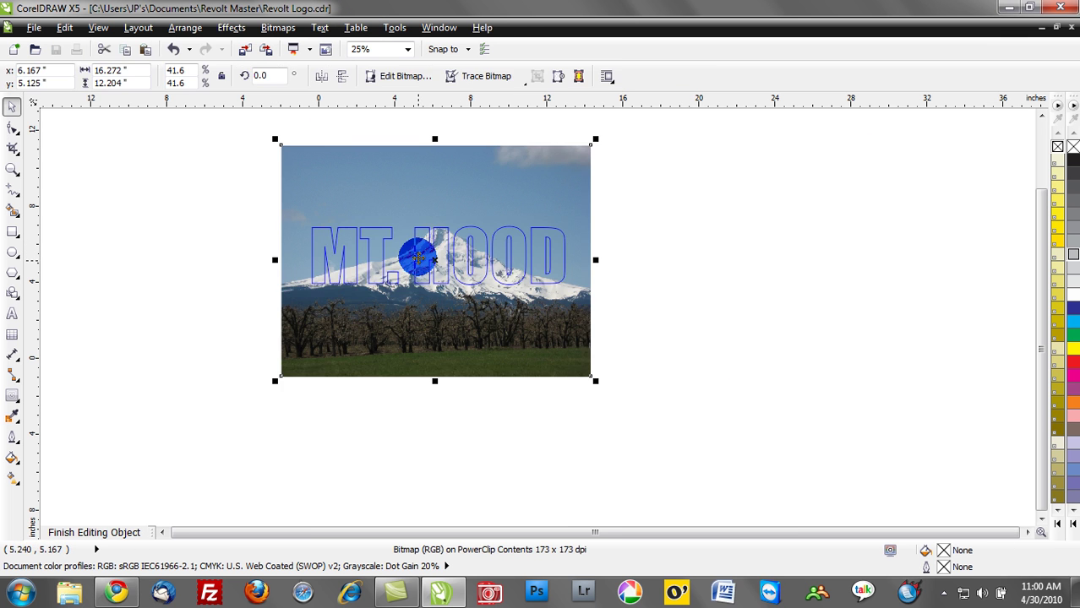
right_click(417, 258)
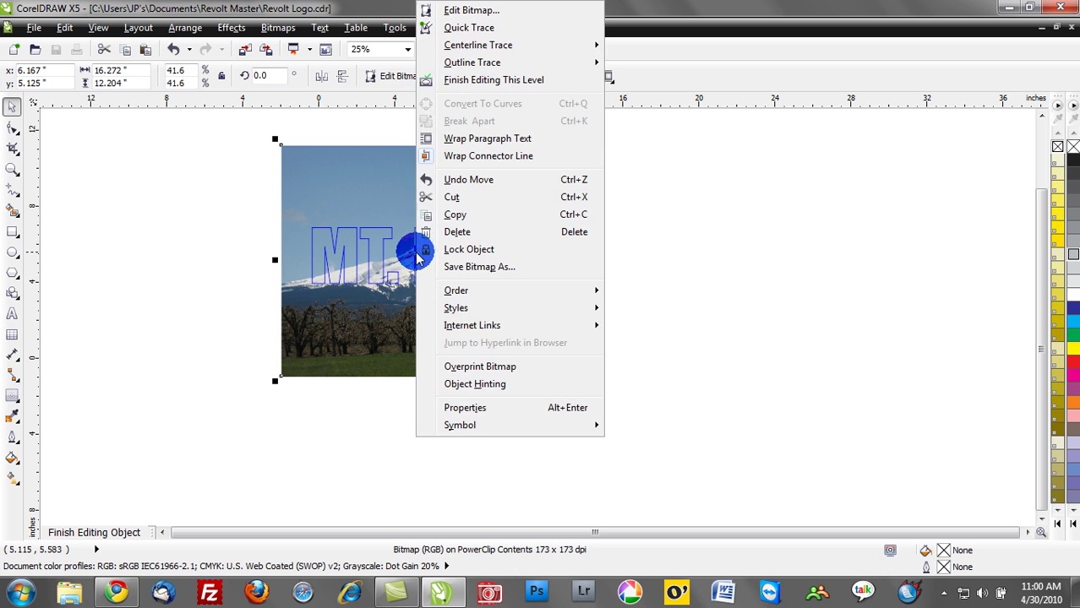
click(461, 80)
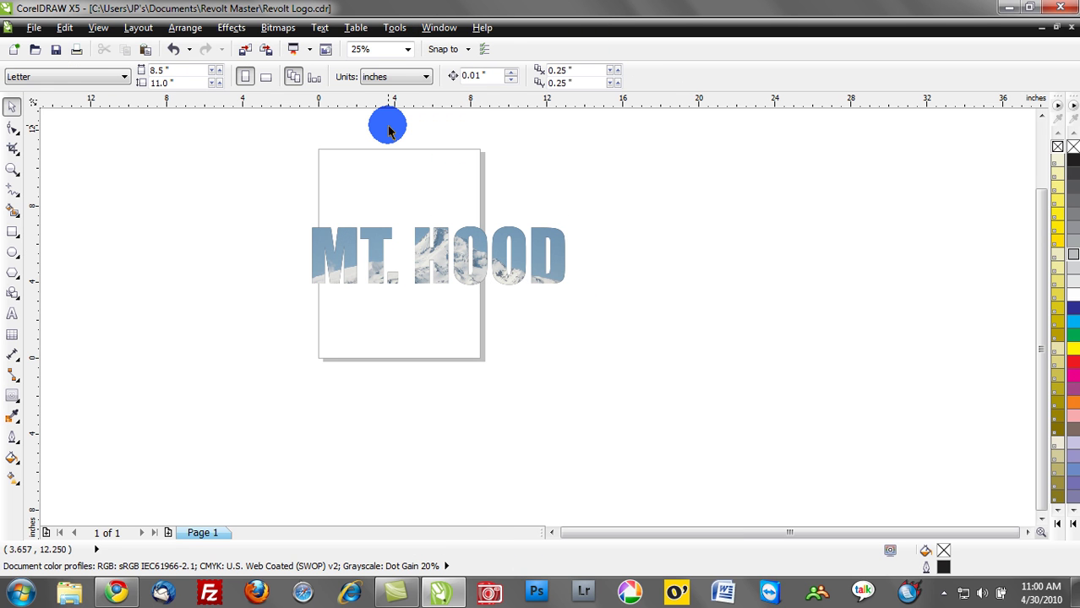